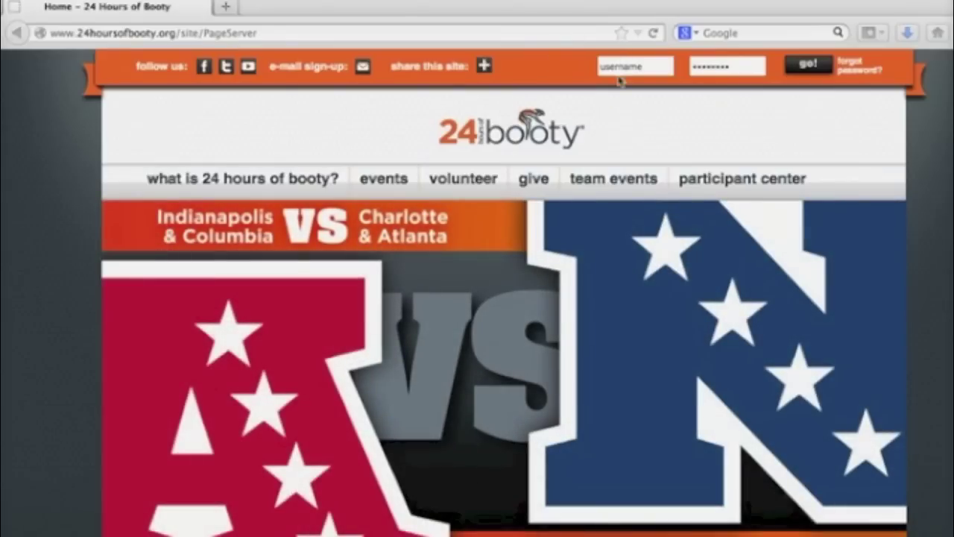
- Sign in to the 24 Hours of Booty site with the participant's username and password
{"action": "left_click", "coordinate": [631, 66]}
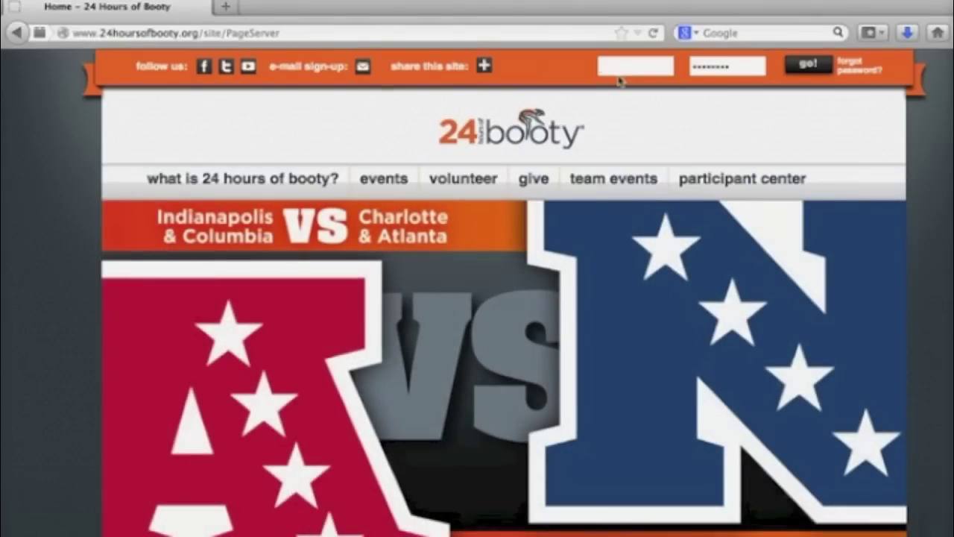
{"action": "key", "text": "Tab"}
{"action": "type", "text": "*************"}
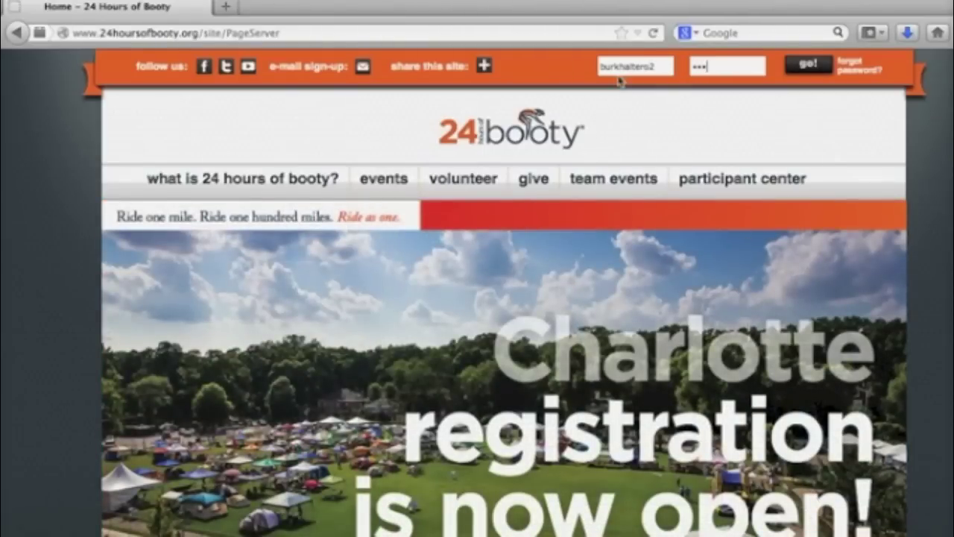
{"action": "type", "text": "*"}
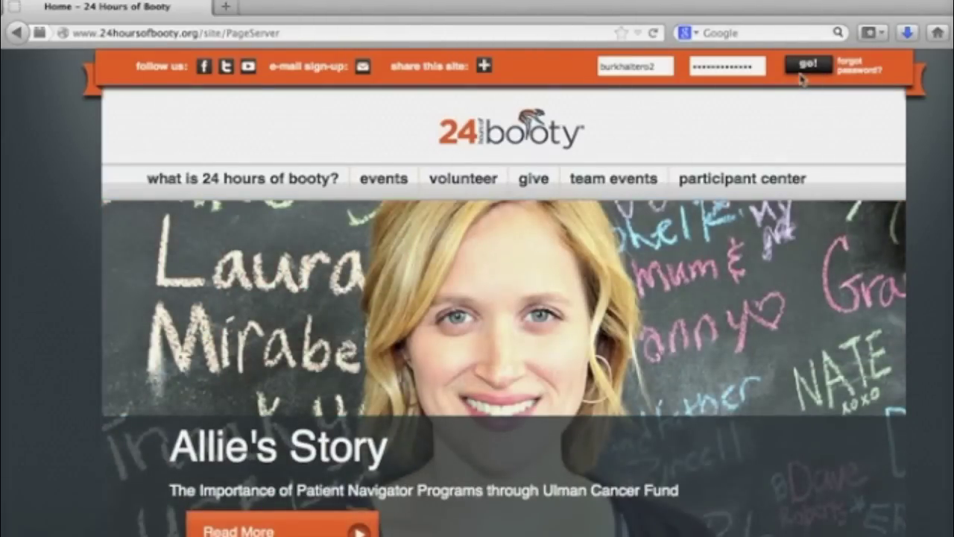
{"action": "left_click", "coordinate": [802, 74]}
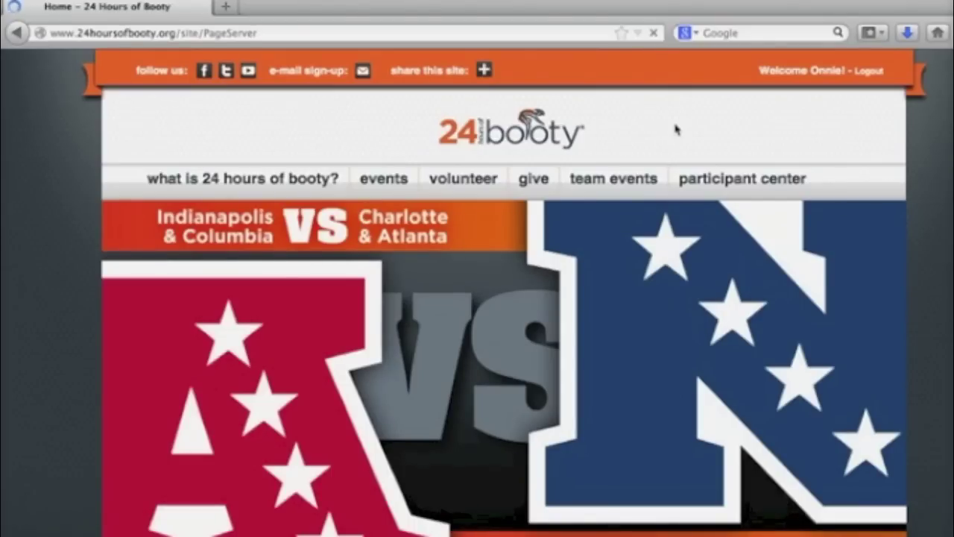
- Go to the Participant Center for the 2014 24 Hours of Booty - Charlotte, NC event
{"action": "left_click", "coordinate": [710, 192]}
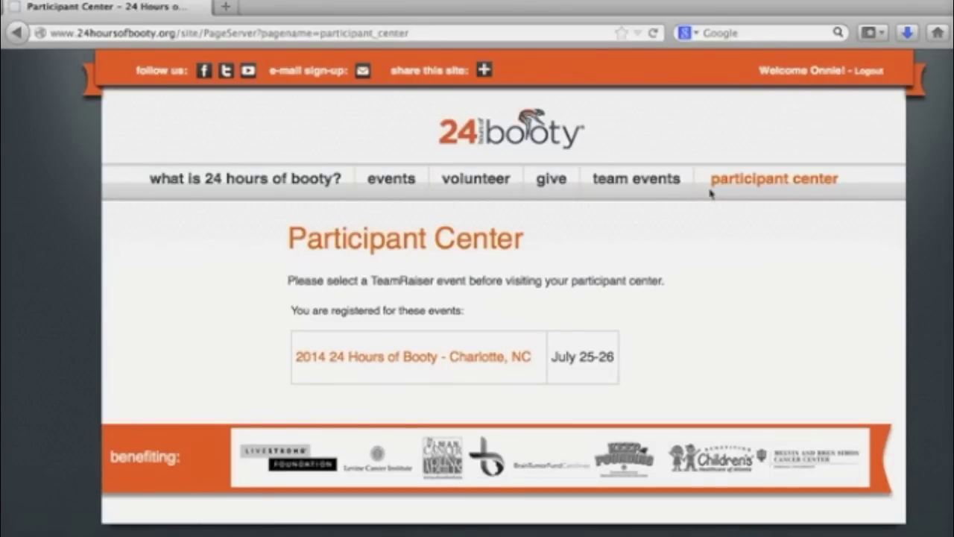
{"action": "left_click", "coordinate": [447, 361]}
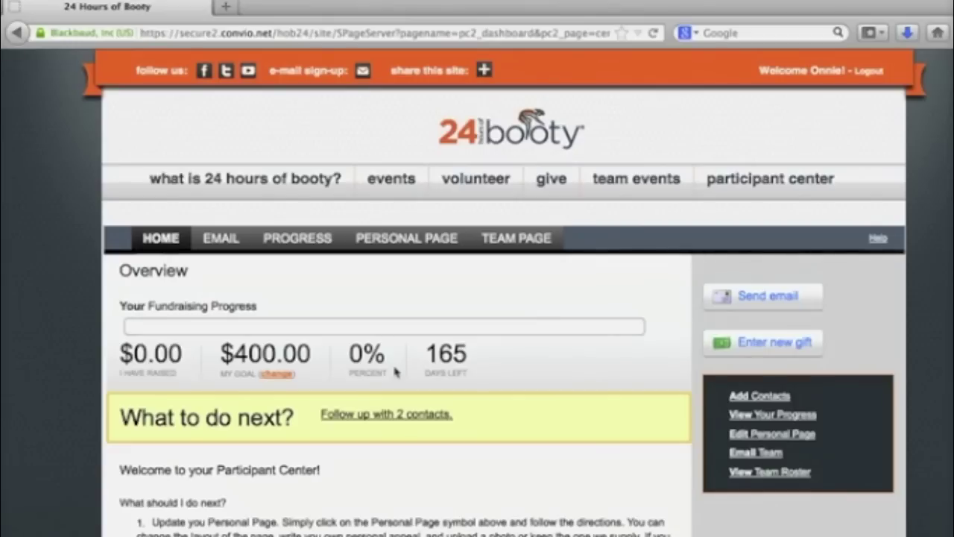
- Change the personal page title to 'Kicking Cancer's Booty'
{"action": "left_click", "coordinate": [409, 239]}
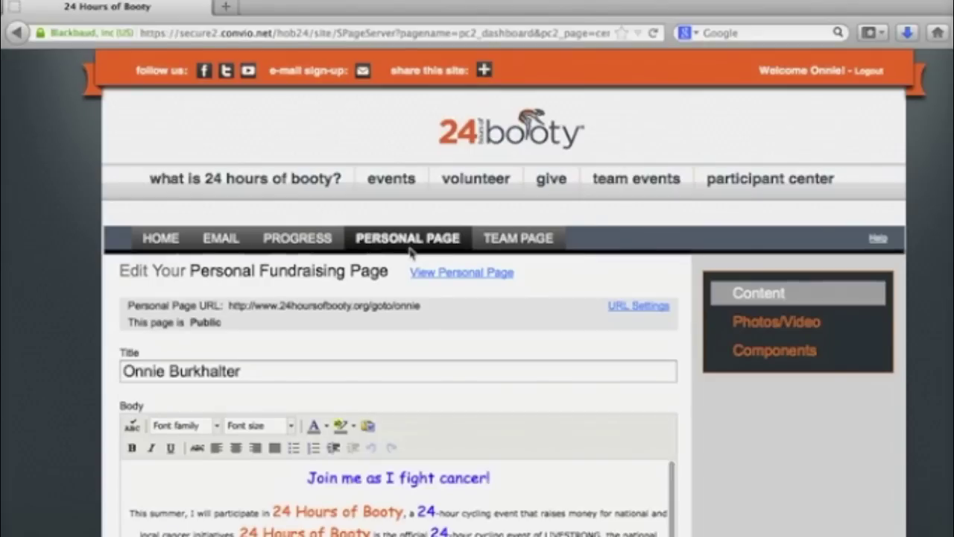
{"action": "left_click_drag", "start_coordinate": [286, 379], "coordinate": [104, 373]}
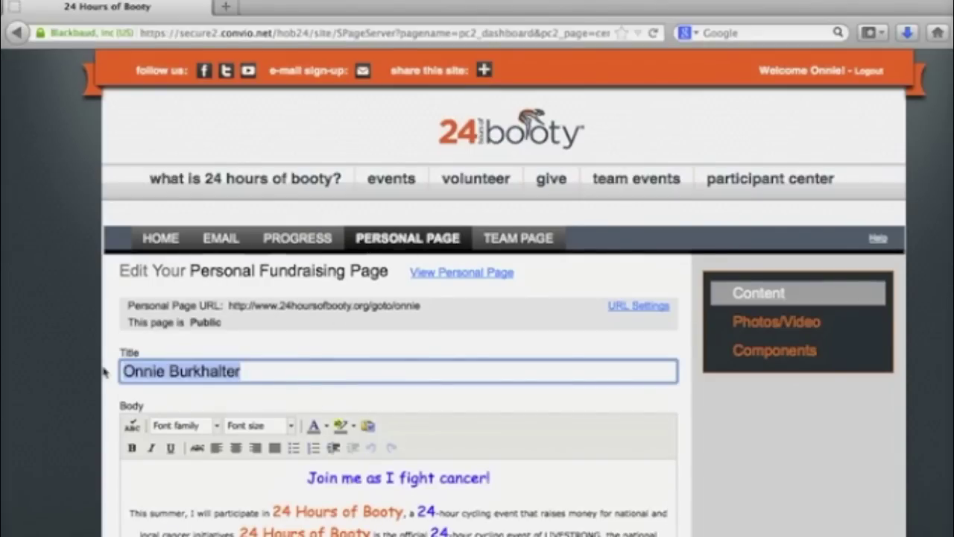
{"action": "key", "text": "BackSpace"}
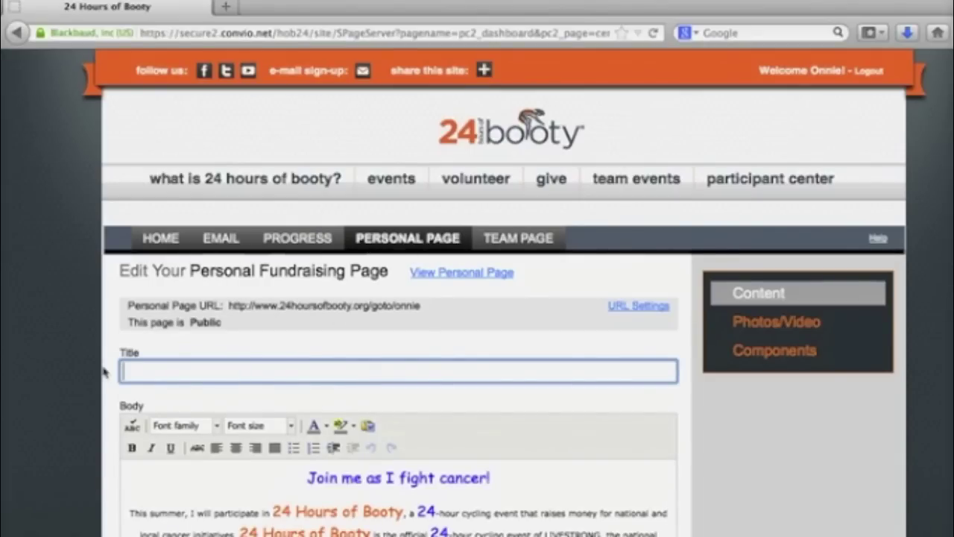
{"action": "type", "text": "Kicking Cancer's Booty"}
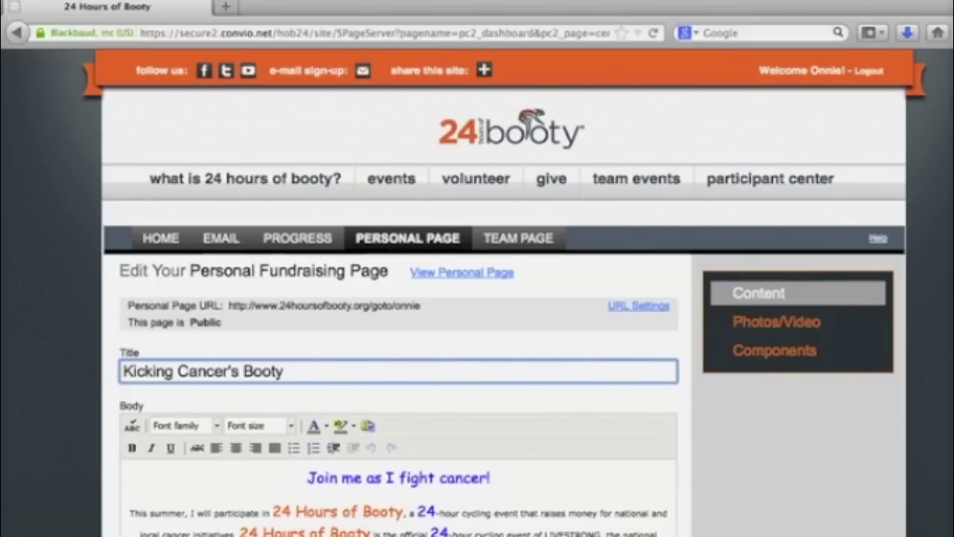
- Review the body text in the editor, leaving its text colour unchanged
{"action": "left_click", "coordinate": [232, 511]}
{"action": "scroll", "coordinate": [231, 512], "scroll_direction": "down", "scroll_amount": 3}
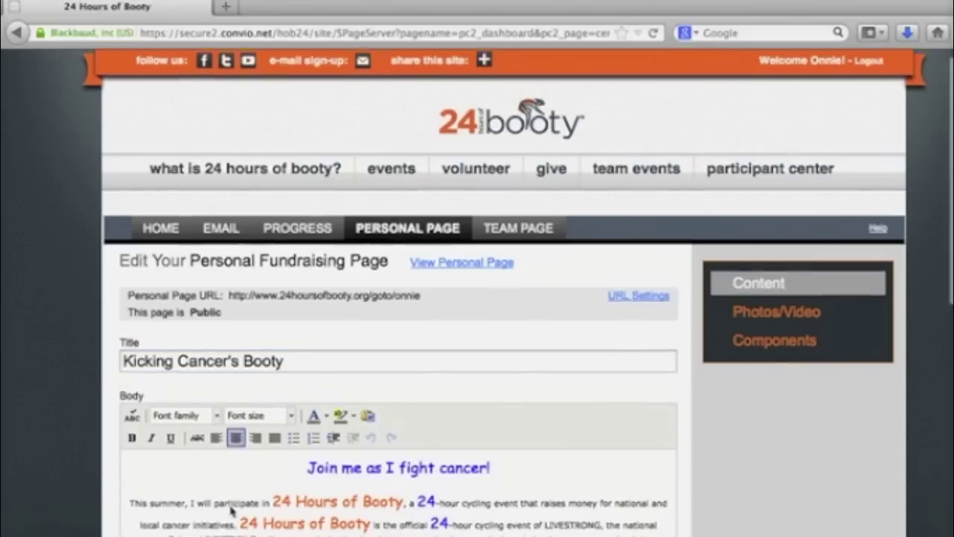
{"action": "scroll", "coordinate": [231, 512], "scroll_direction": "down", "scroll_amount": 1}
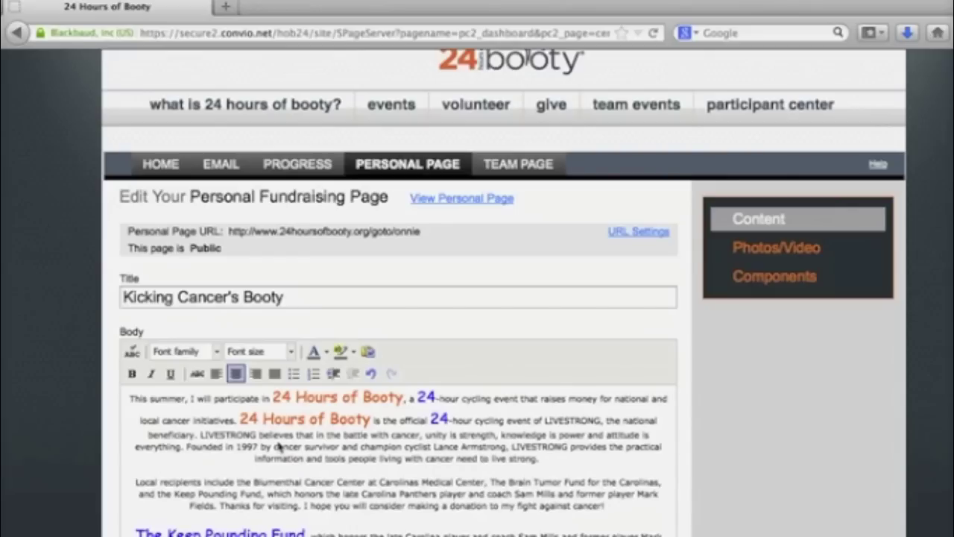
{"action": "scroll", "coordinate": [279, 446], "scroll_direction": "up", "scroll_amount": 1}
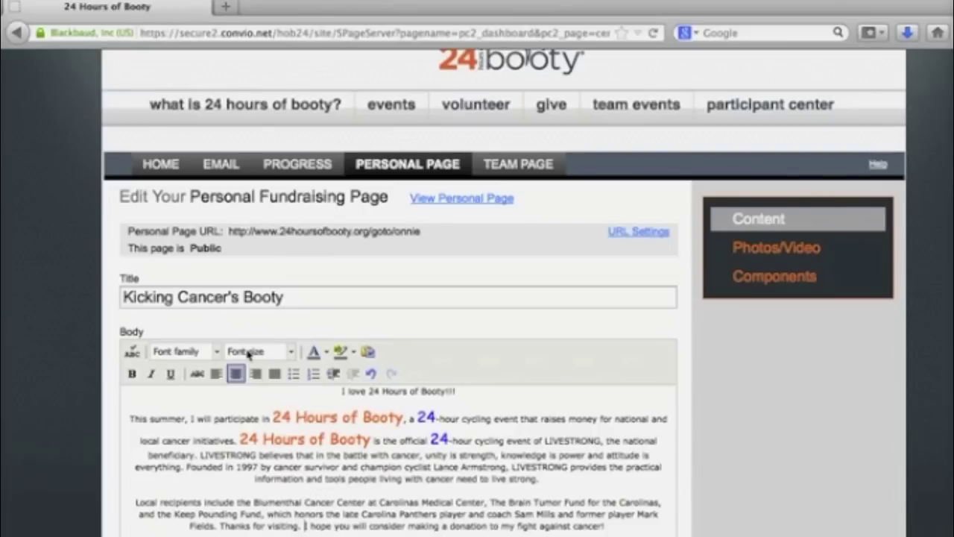
{"action": "left_click", "coordinate": [326, 352]}
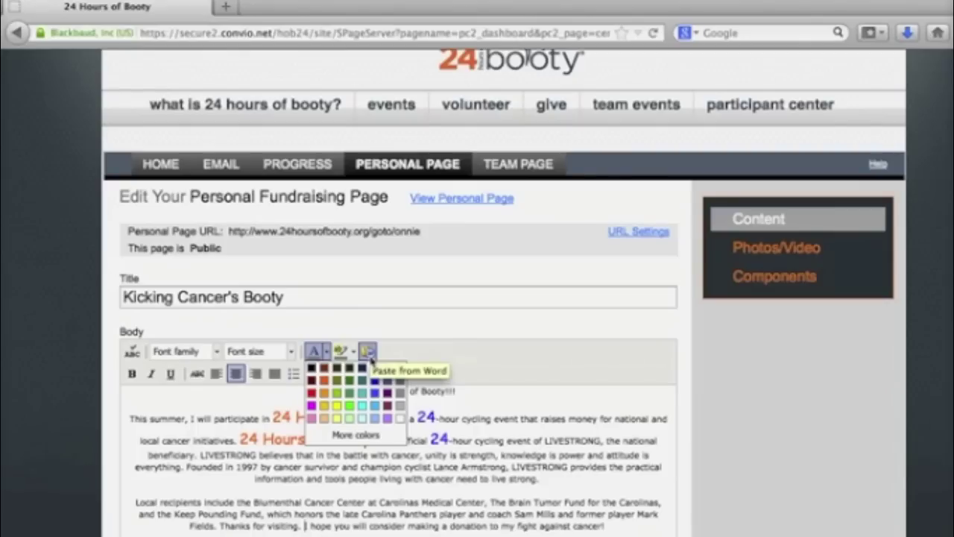
{"action": "left_click", "coordinate": [584, 339]}
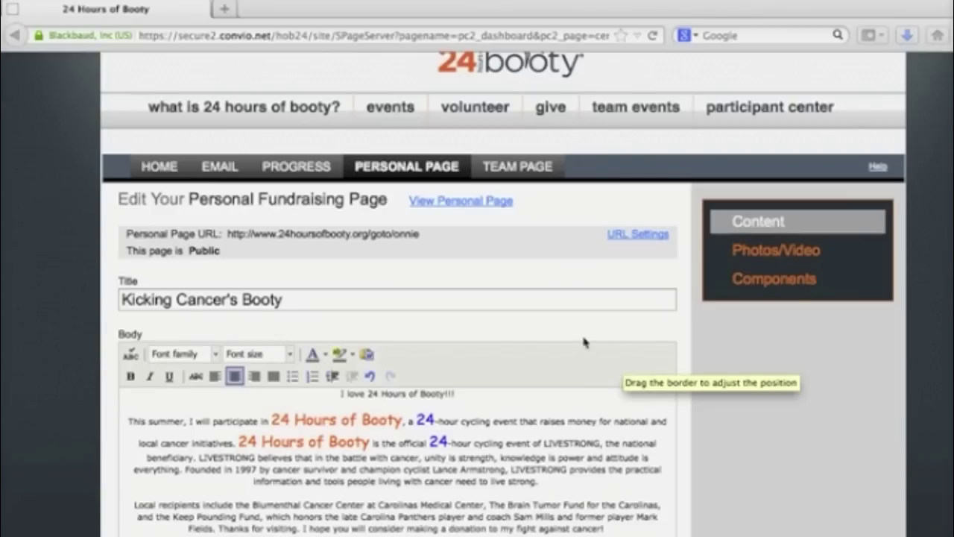
- Set the personal page media to a photo rather than a video
{"action": "left_click", "coordinate": [771, 262]}
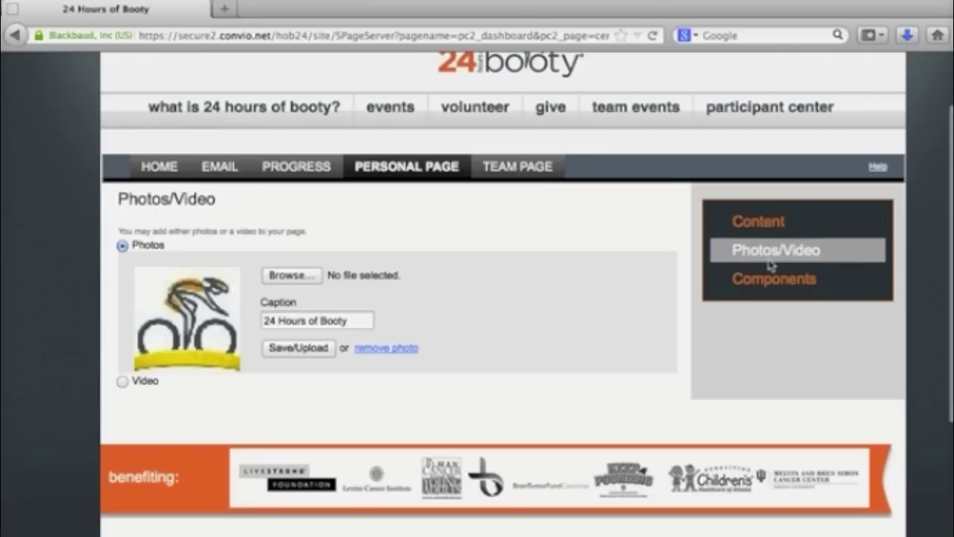
{"action": "right_click", "coordinate": [122, 387]}
{"action": "left_click", "coordinate": [123, 387]}
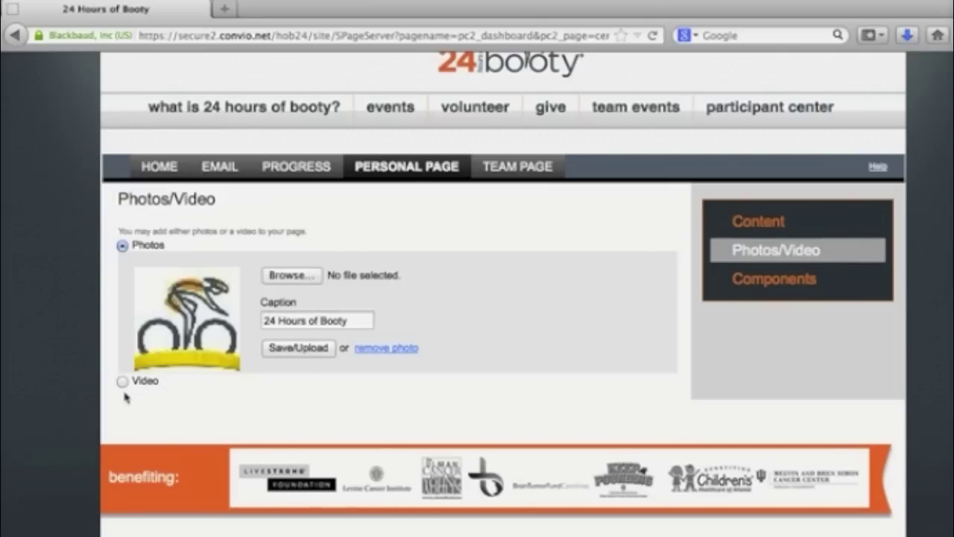
{"action": "left_click", "coordinate": [123, 384]}
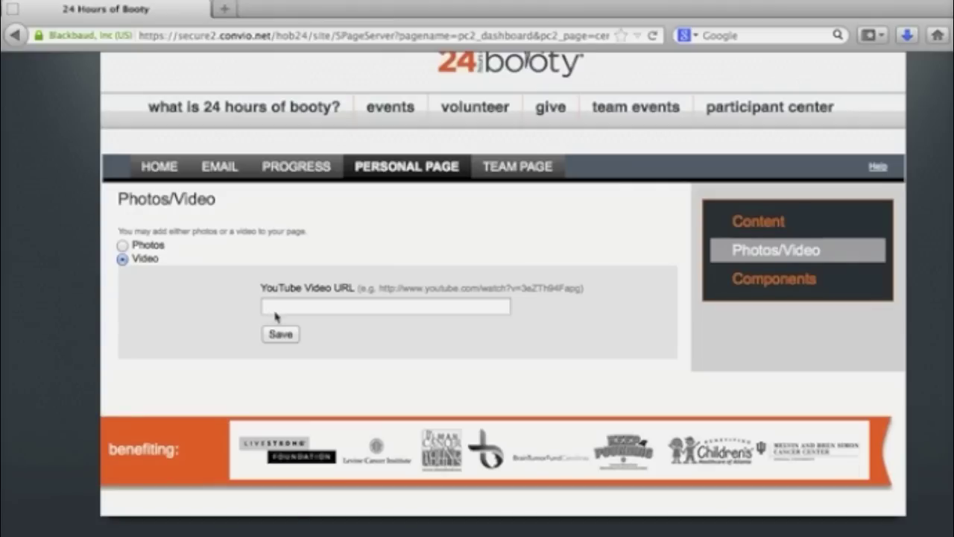
{"action": "left_click", "coordinate": [122, 245]}
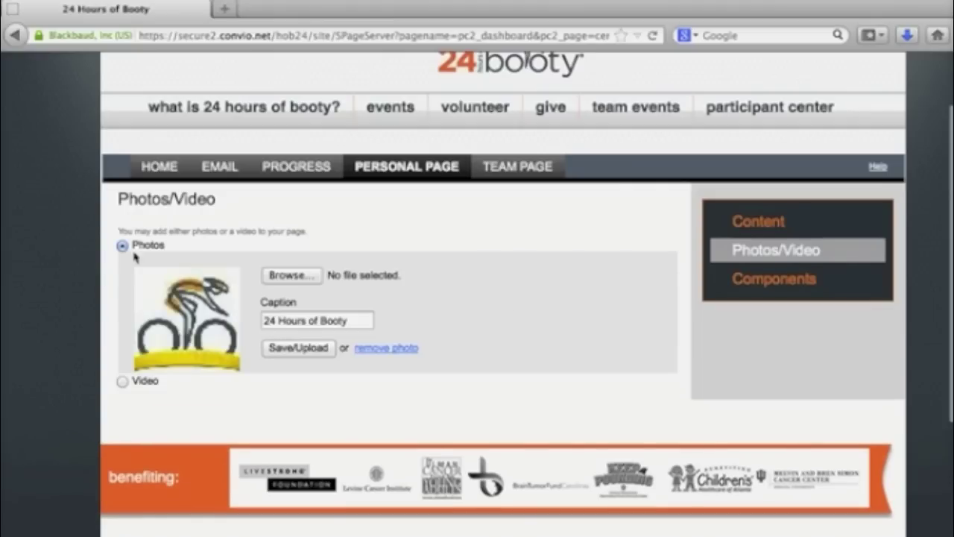
- Upload bike-map-large.jpg as the page photo with the caption 'Cool Bike'
{"action": "left_click", "coordinate": [292, 275]}
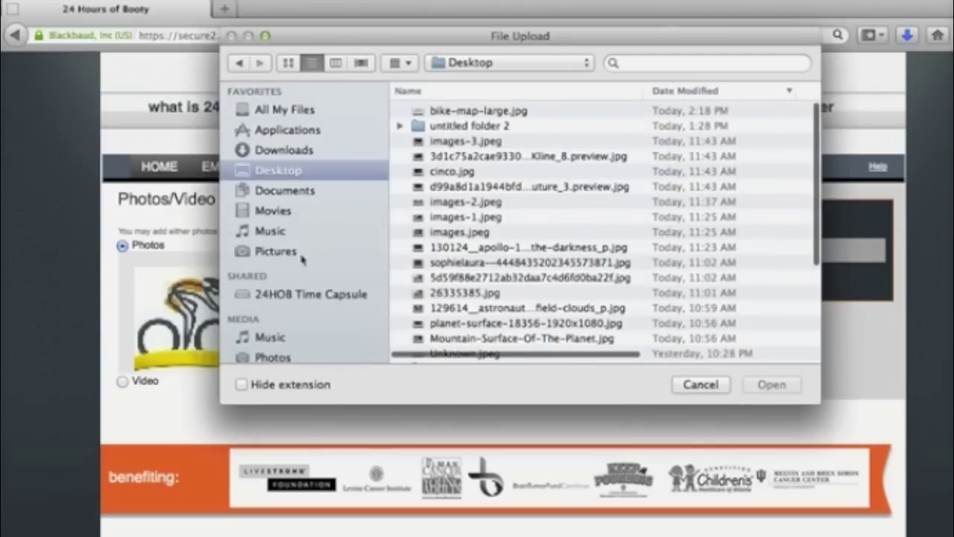
{"action": "left_click", "coordinate": [478, 115]}
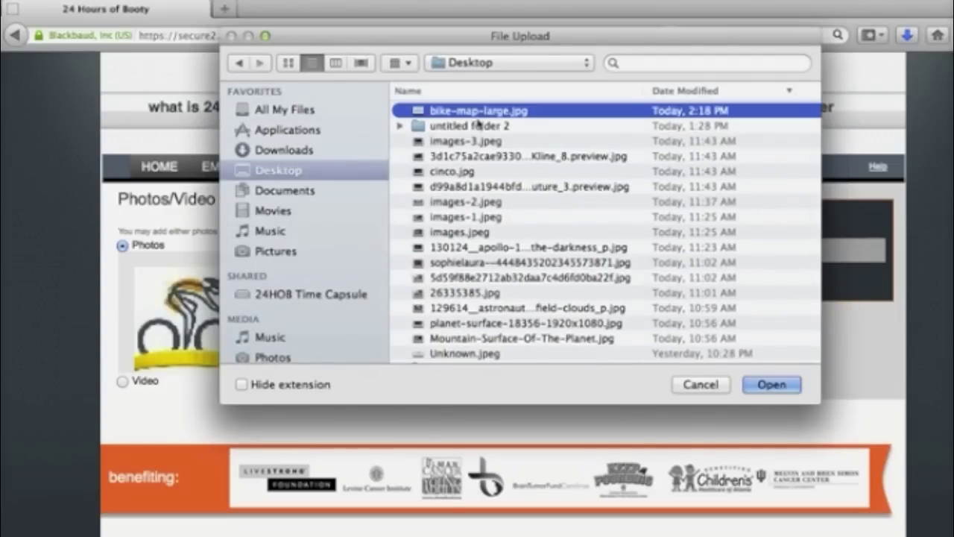
{"action": "left_click", "coordinate": [769, 395]}
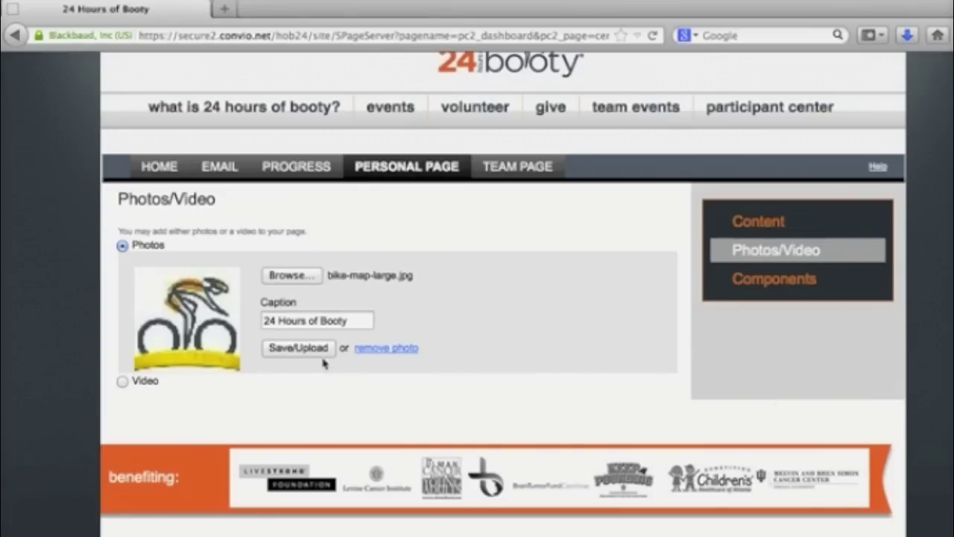
{"action": "left_click_drag", "start_coordinate": [372, 322], "coordinate": [205, 303]}
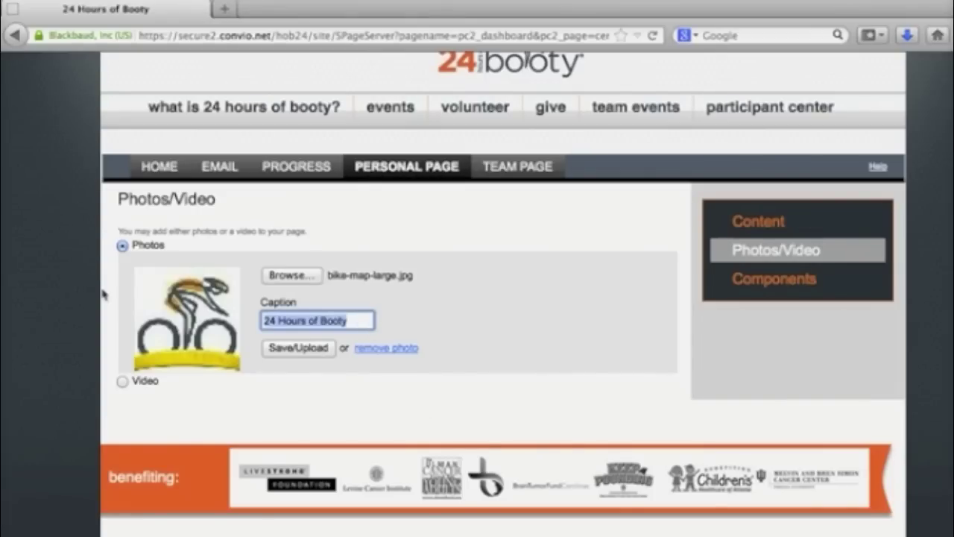
{"action": "type", "text": "Cool Bikes"}
{"action": "key", "text": "BackSpace"}
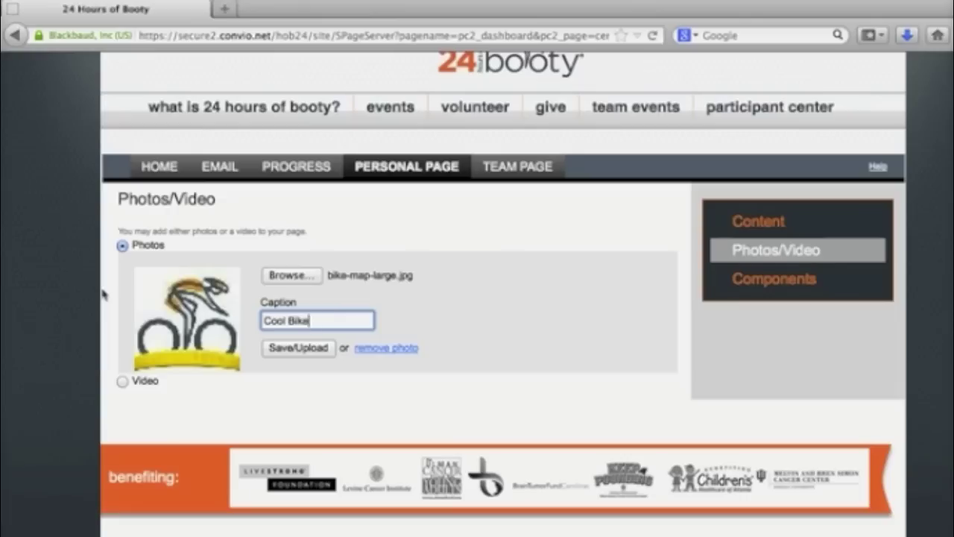
{"action": "left_click", "coordinate": [305, 359]}
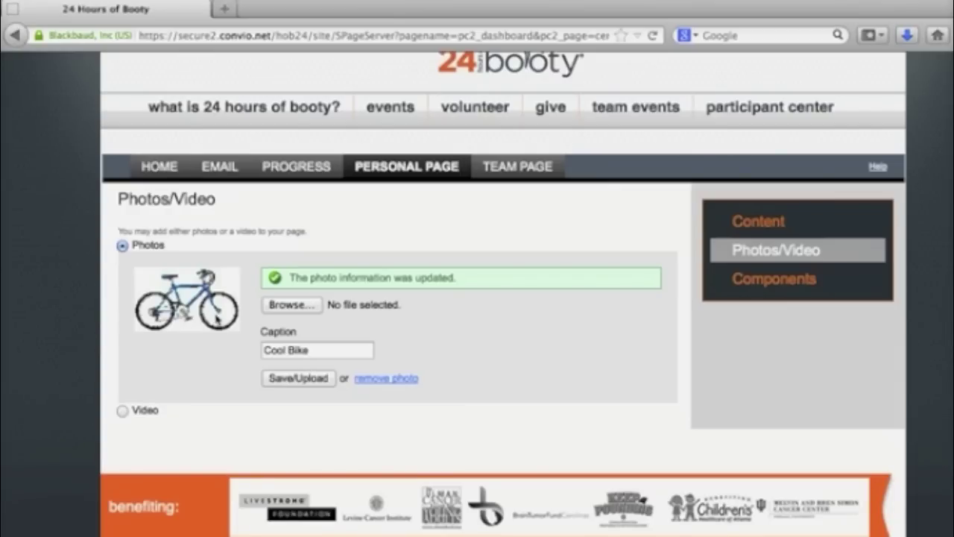
{"action": "left_click", "coordinate": [329, 378]}
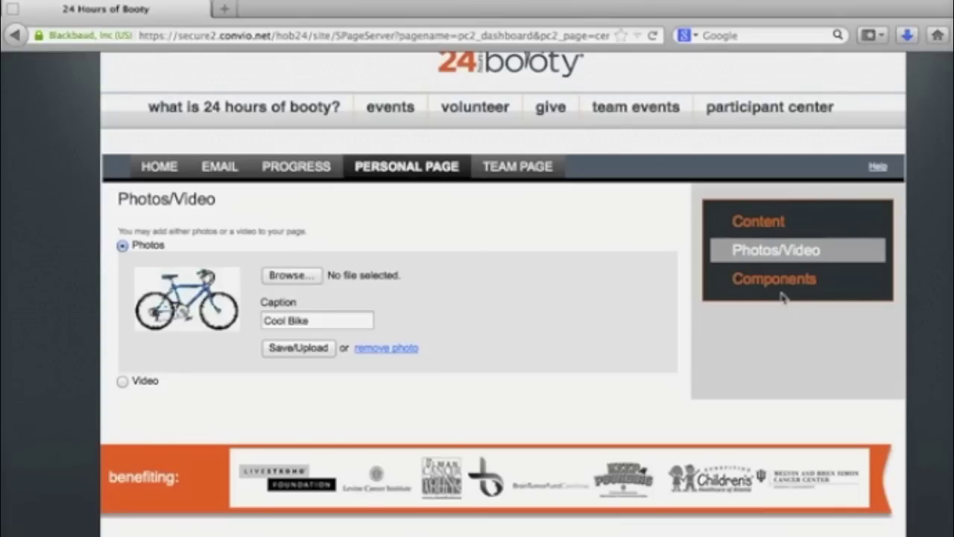
{"action": "left_click", "coordinate": [781, 293]}
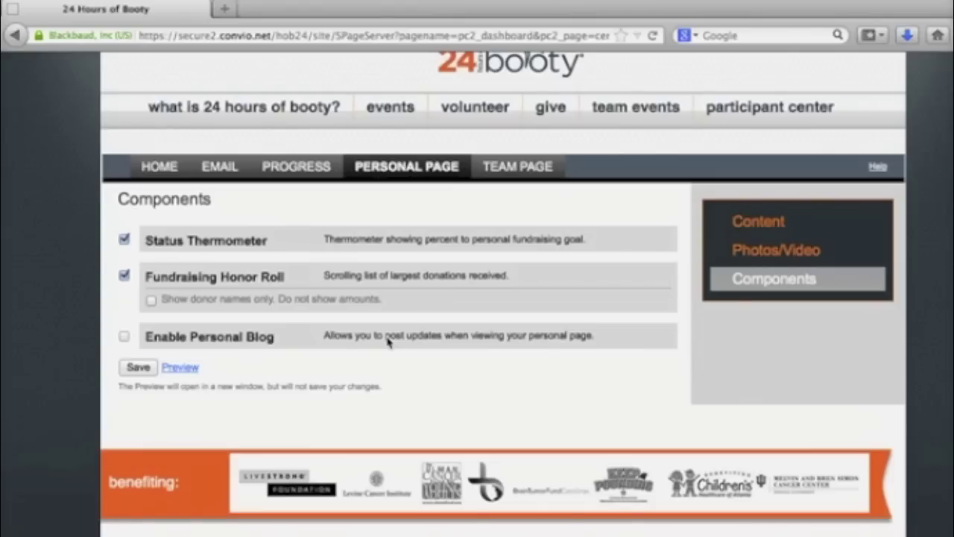
- Save components with Status Thermometer and Fundraising Honor Roll on, then reopen the Personal Page editor
{"action": "left_click", "coordinate": [140, 373]}
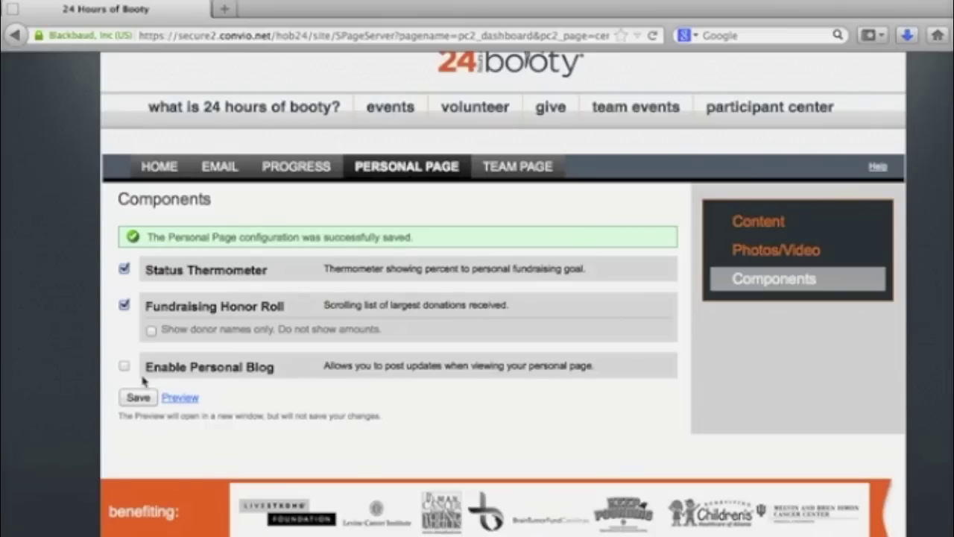
{"action": "left_click", "coordinate": [429, 177]}
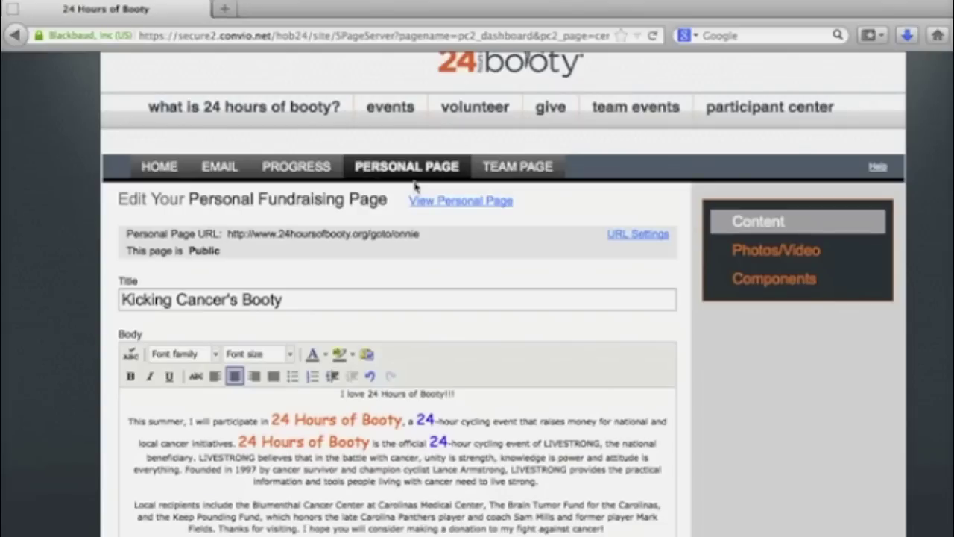
- View the live 'Kicking Cancer's Booty' page and scroll through its Cool Bike photo and body text
{"action": "left_click", "coordinate": [455, 202]}
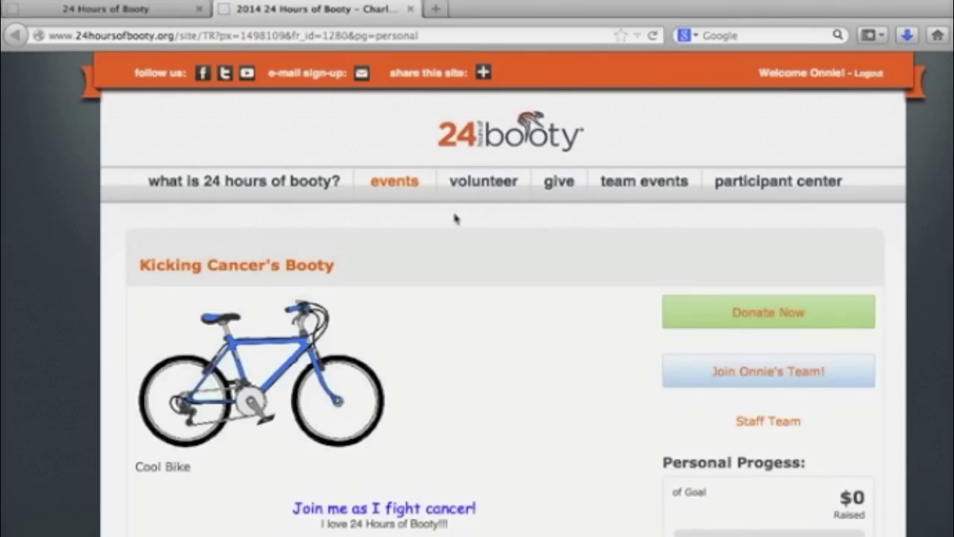
{"action": "scroll", "coordinate": [456, 218], "scroll_direction": "down", "scroll_amount": 1}
{"action": "scroll", "coordinate": [456, 218], "scroll_direction": "down", "scroll_amount": 1}
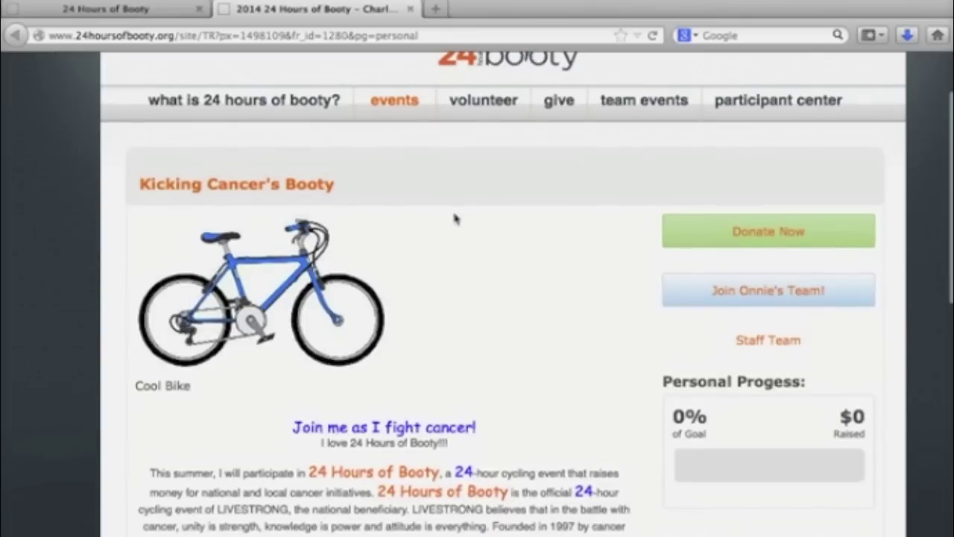
{"action": "scroll", "coordinate": [456, 218], "scroll_direction": "down", "scroll_amount": 1}
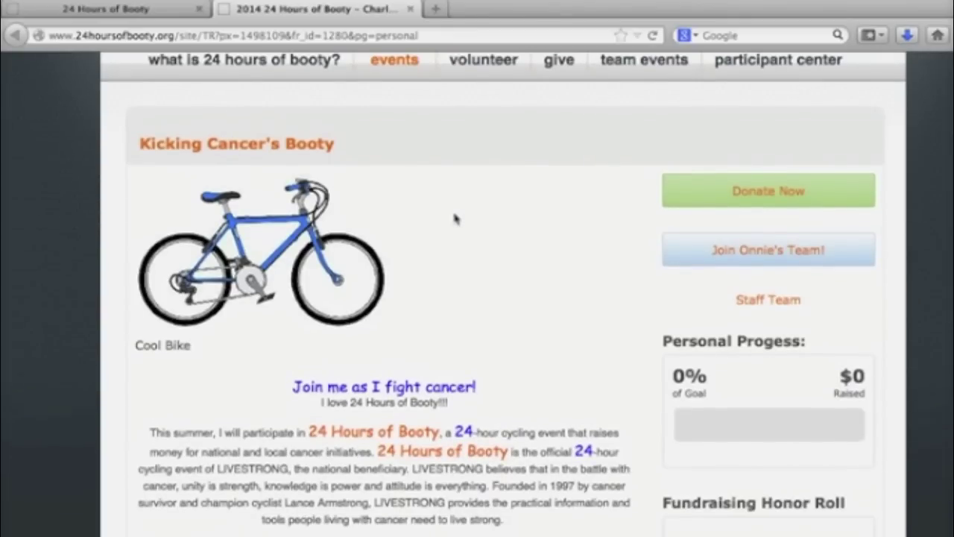
{"action": "scroll", "coordinate": [456, 217], "scroll_direction": "down", "scroll_amount": 2}
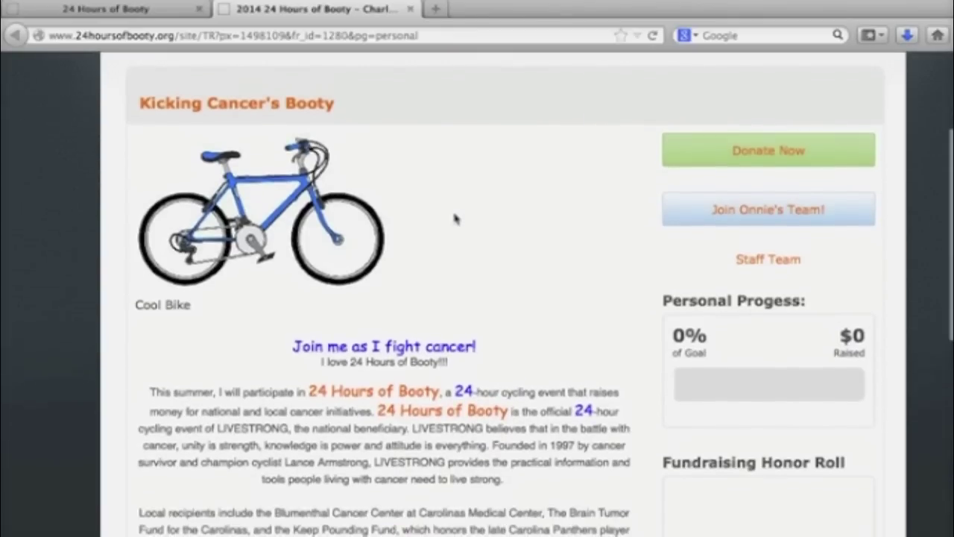